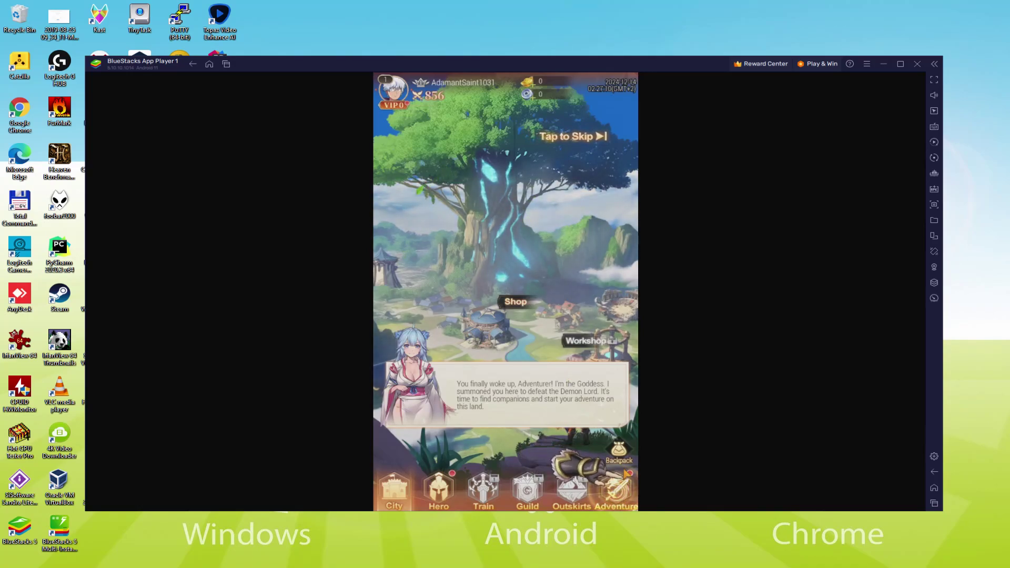
# - Challenge adventure stage 1-1, fight the battle, and collect the victory and level-up rewards
pyautogui.click(616, 489)
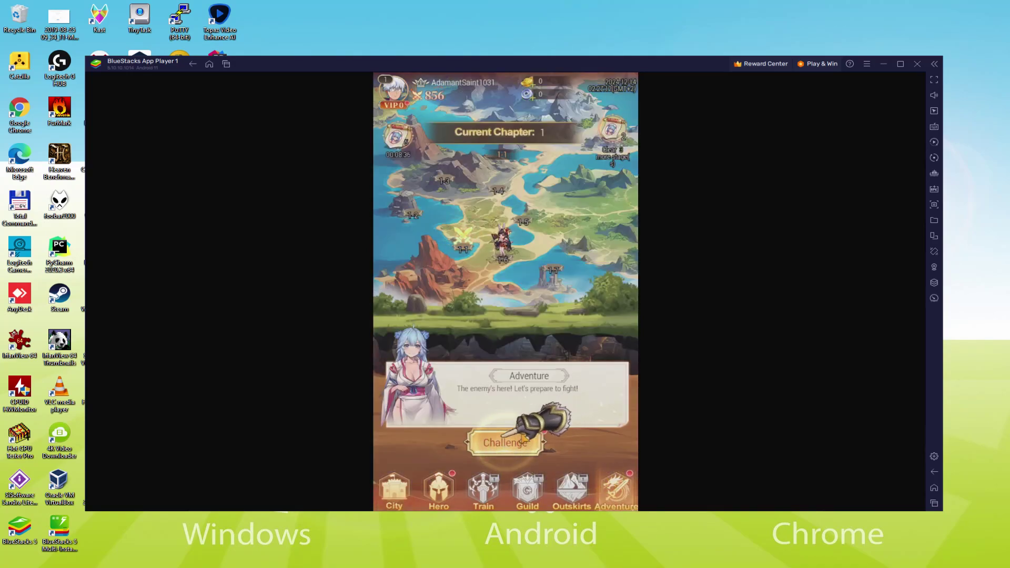
pyautogui.click(522, 441)
pyautogui.click(555, 450)
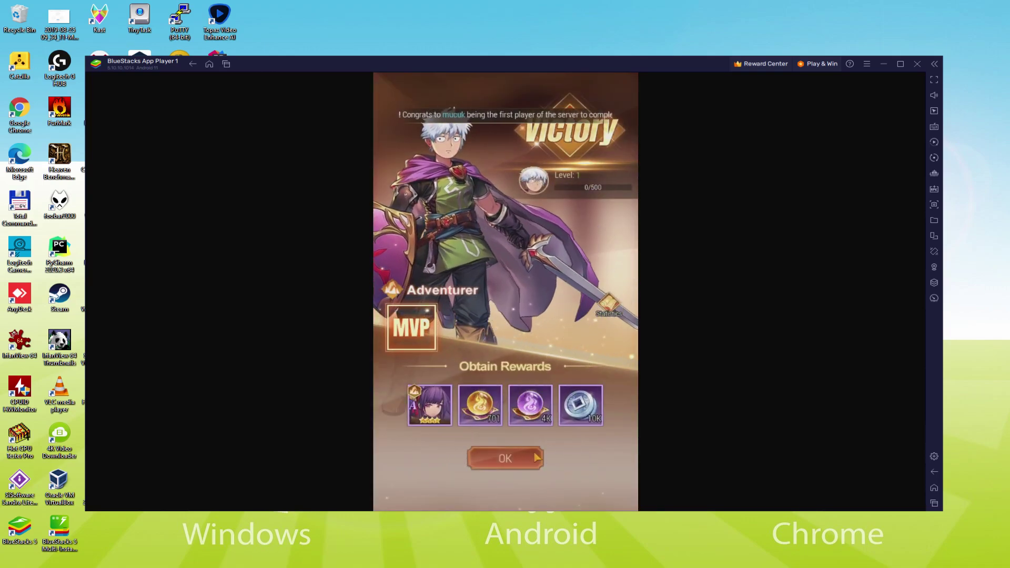
pyautogui.click(536, 458)
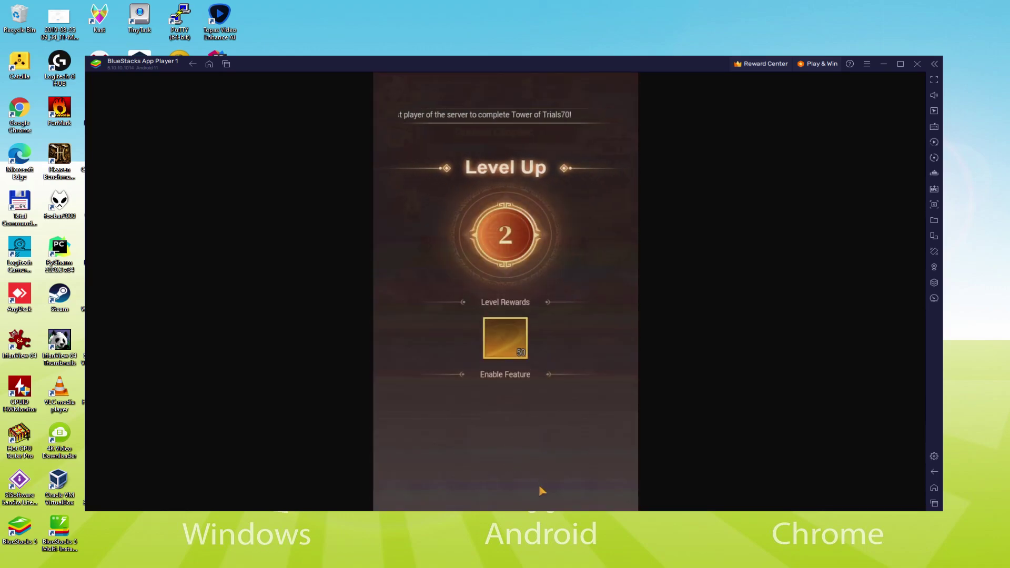
pyautogui.click(531, 372)
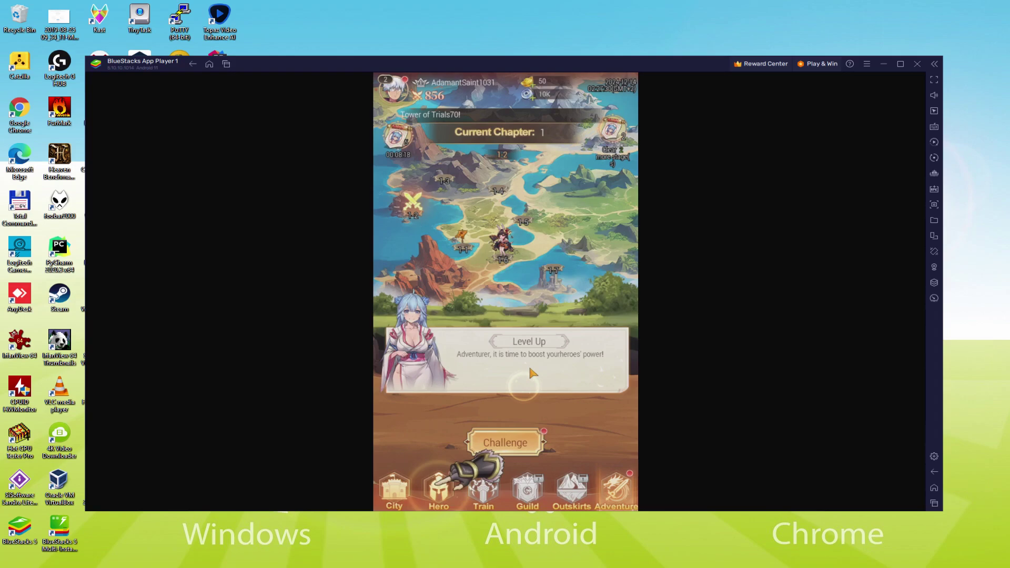
# - Level up the hero Moonbow 5 times and start the challenge for adventure stage 1-2
pyautogui.click(438, 489)
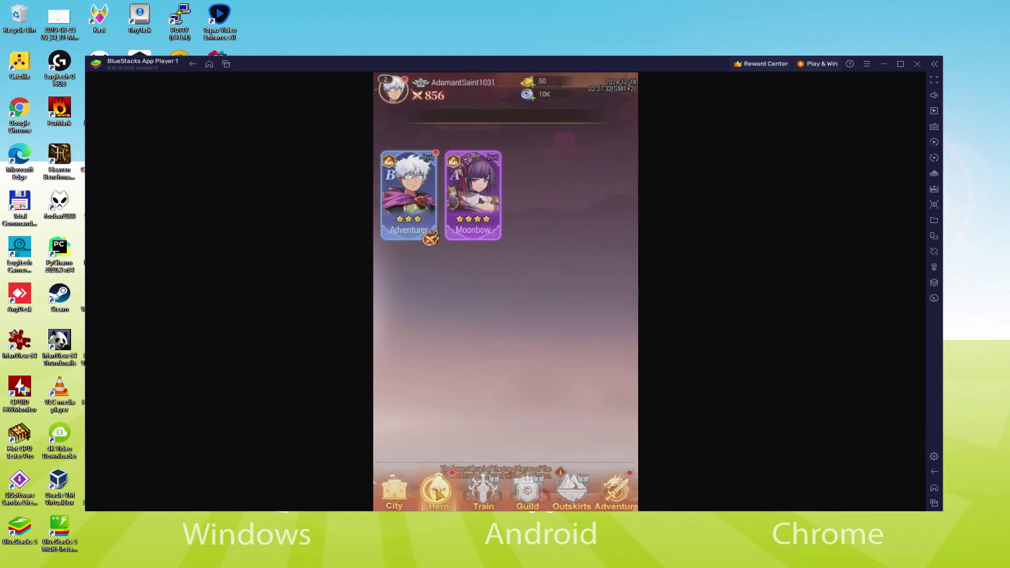
pyautogui.click(492, 185)
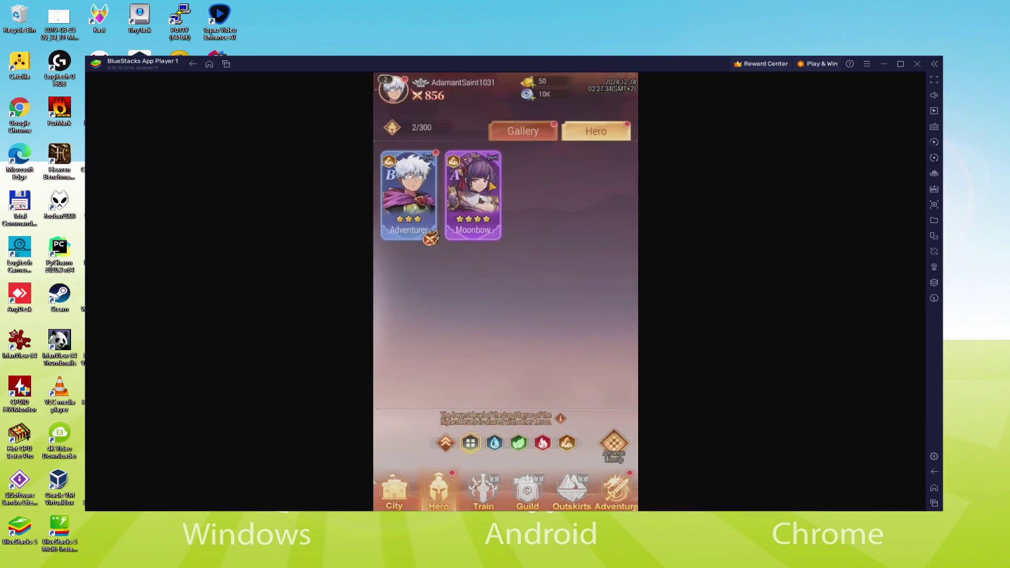
pyautogui.click(497, 455)
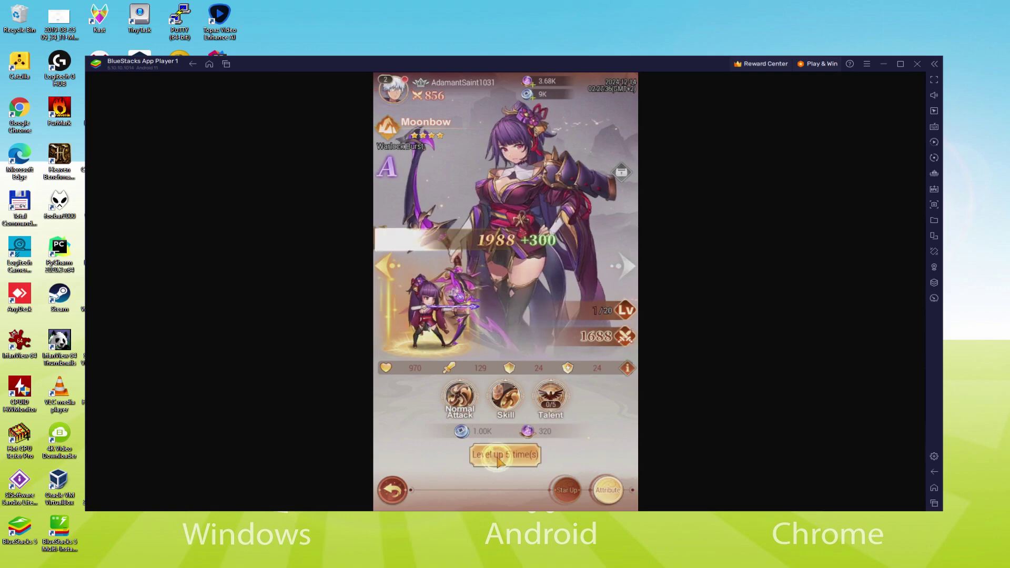
pyautogui.click(394, 491)
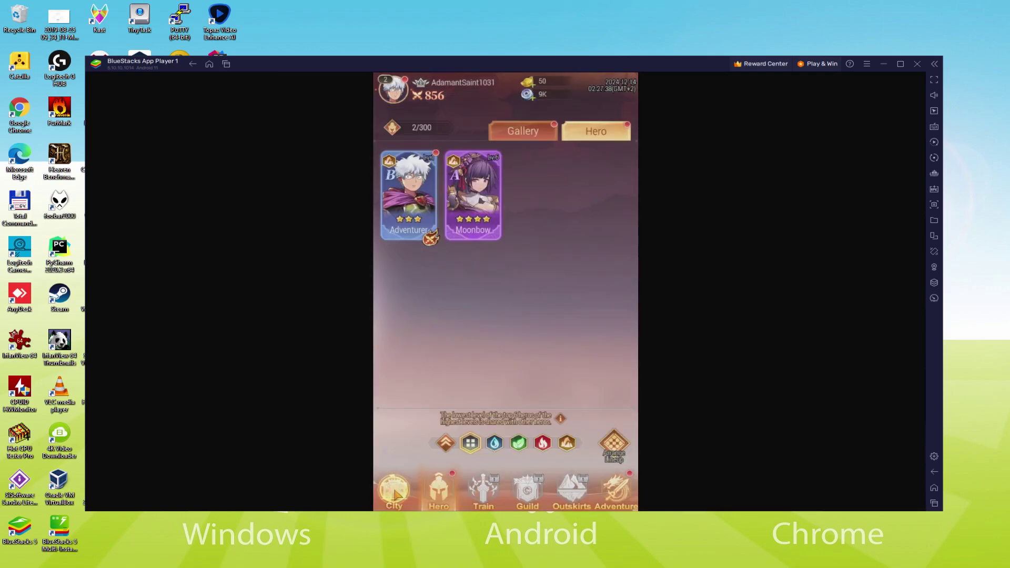
pyautogui.click(618, 489)
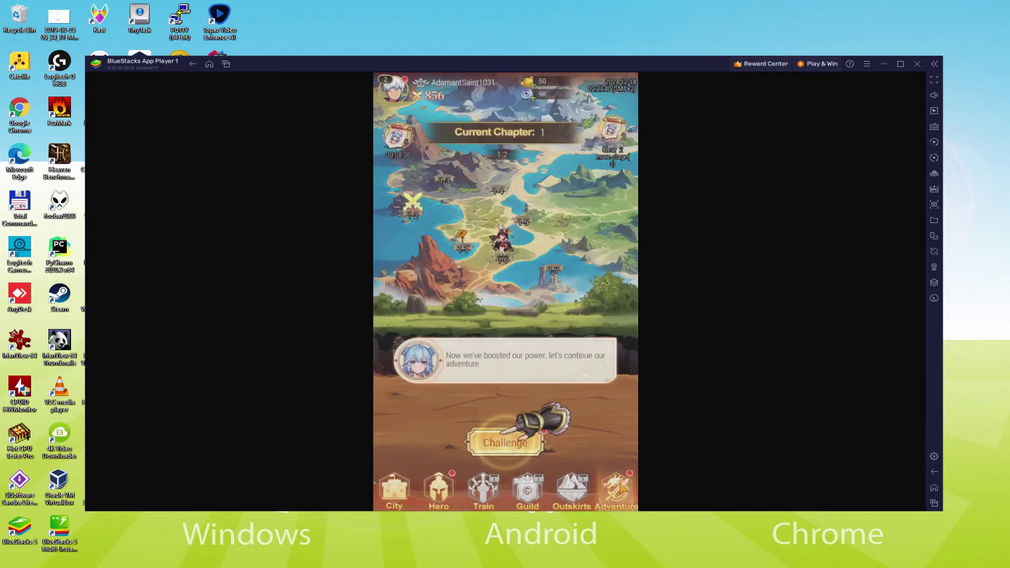
pyautogui.click(521, 445)
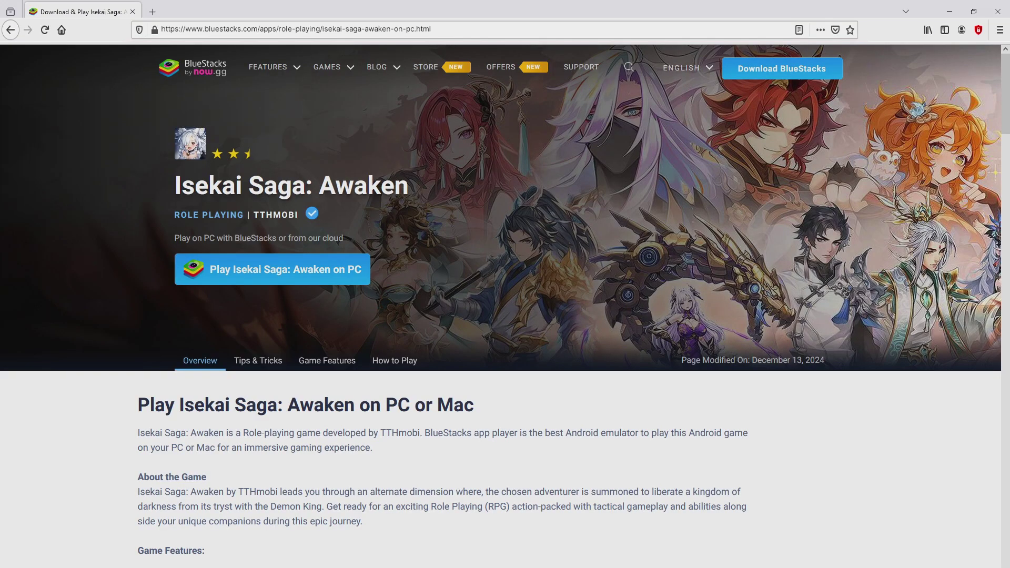
# - In the browser, review the Game Features on the Isekai Saga: Awaken page at bluestacks.com and download the BlueStacks installer
pyautogui.scroll(-15, 504, 305)
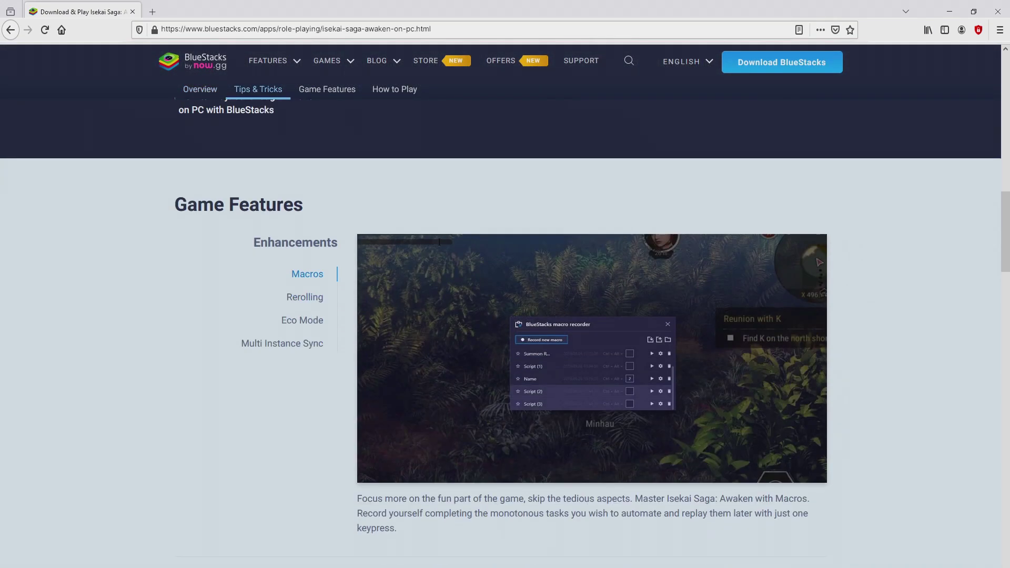
pyautogui.scroll(-4, 504, 331)
pyautogui.scroll(4, 505, 331)
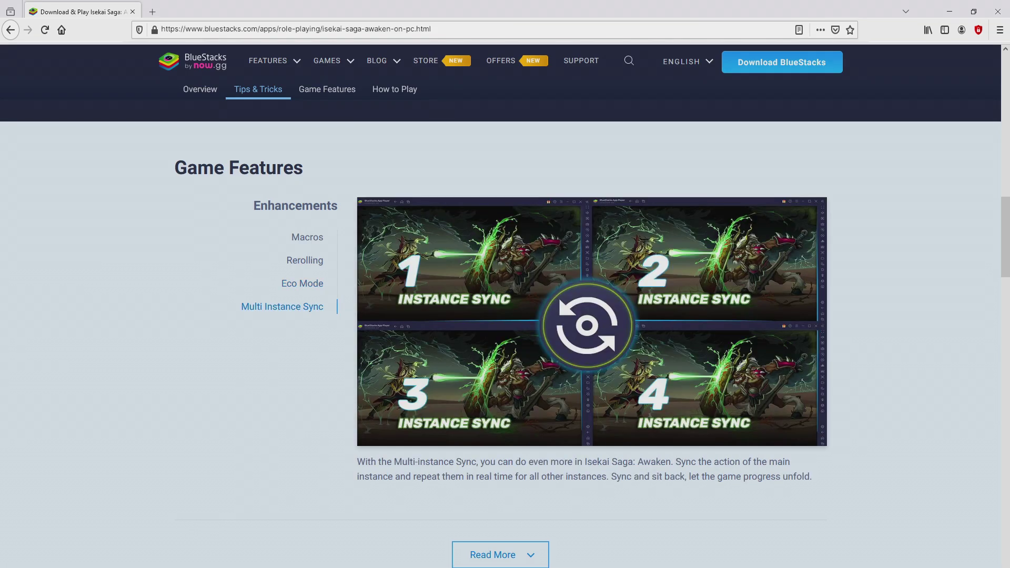
pyautogui.scroll(15, 505, 331)
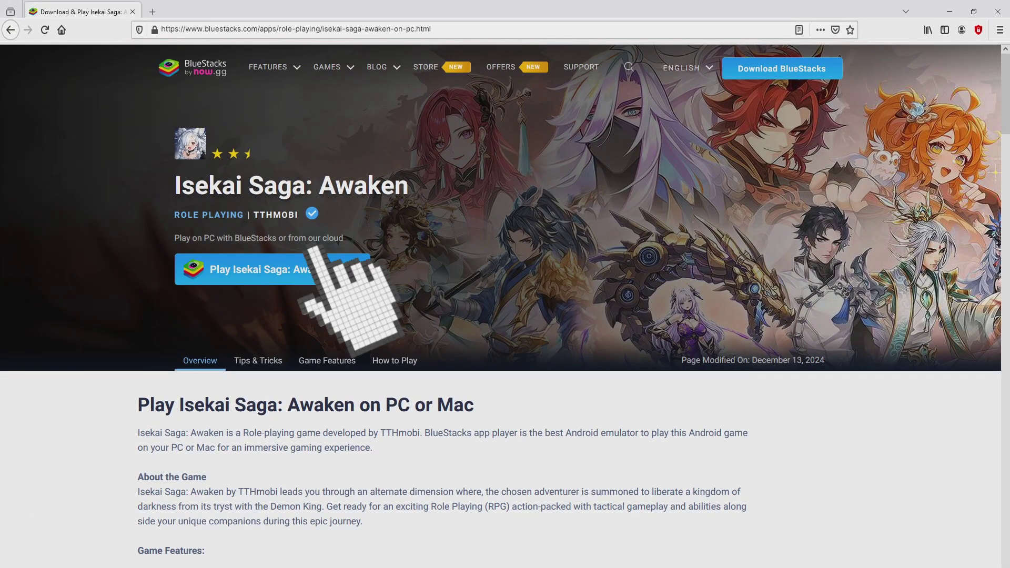
pyautogui.click(315, 269)
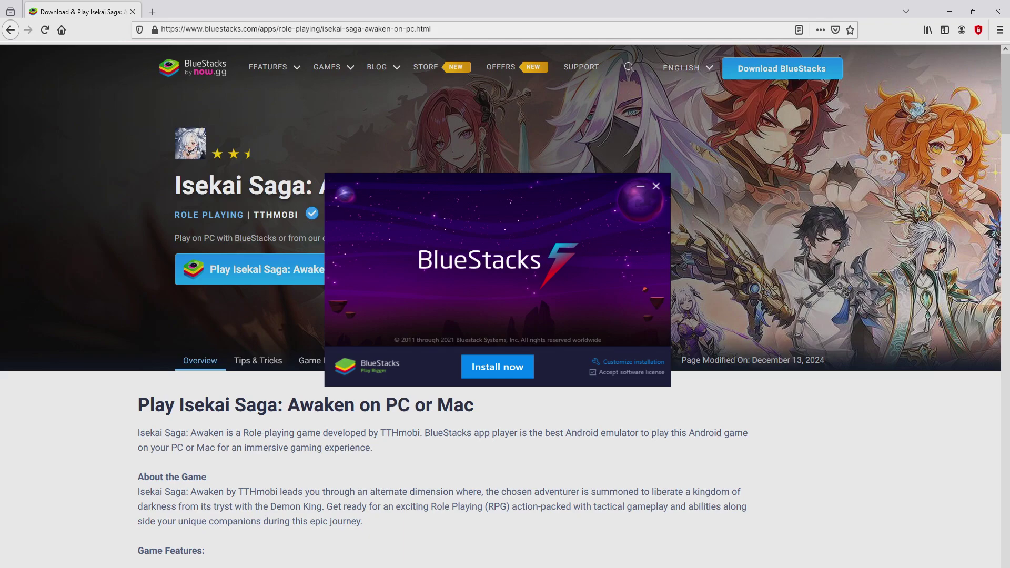
# - Close the browser, open the installer's customization options and start the BlueStacks installation
pyautogui.hotkey('alt', 'F4')
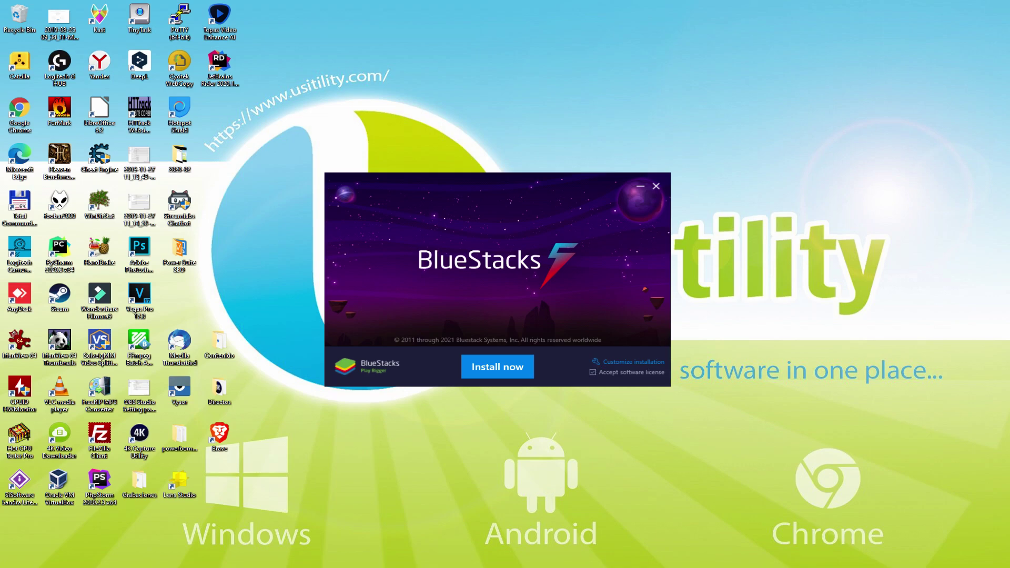
pyautogui.click(618, 362)
pyautogui.click(496, 366)
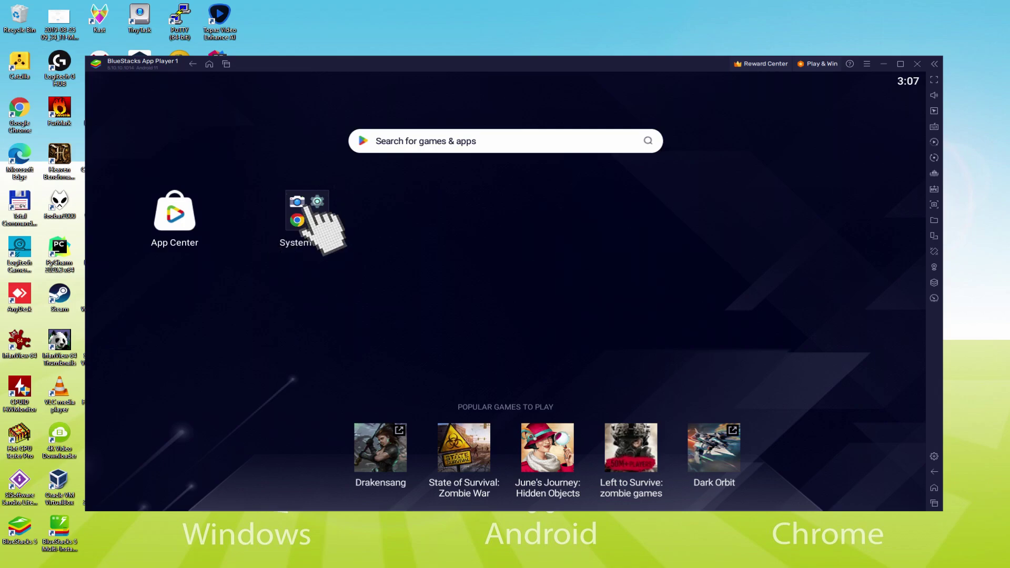
# - Set up the Play Store in BlueStacks, agreeing to Google's terms and accepting the services with Google Drive backup turned off
pyautogui.click(307, 210)
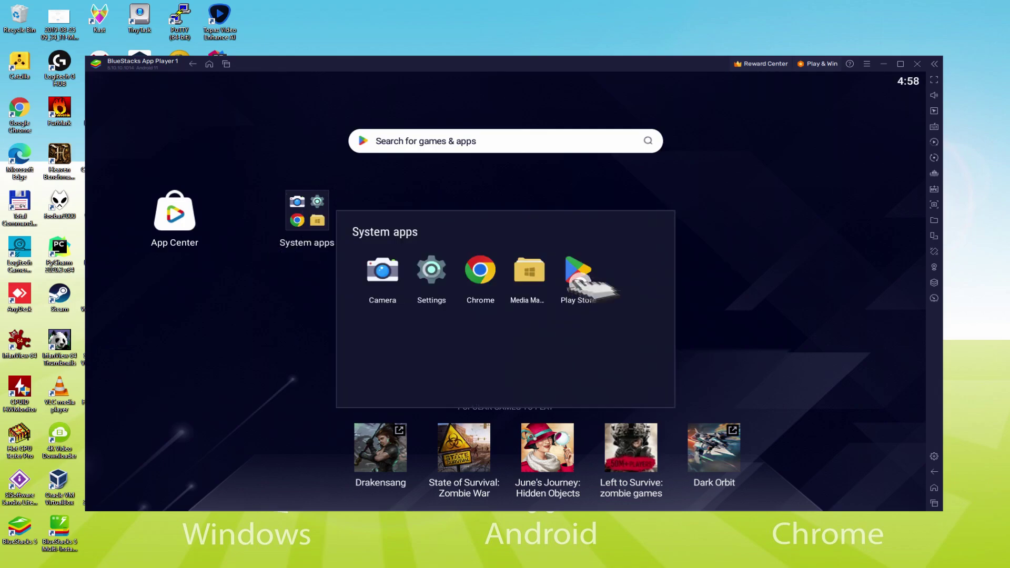
pyautogui.click(576, 271)
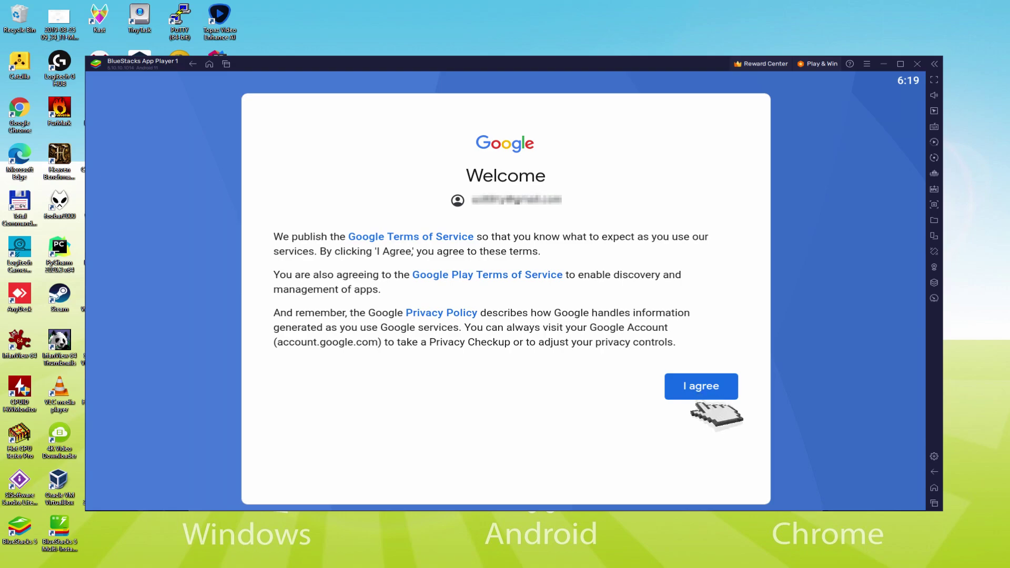
pyautogui.click(701, 387)
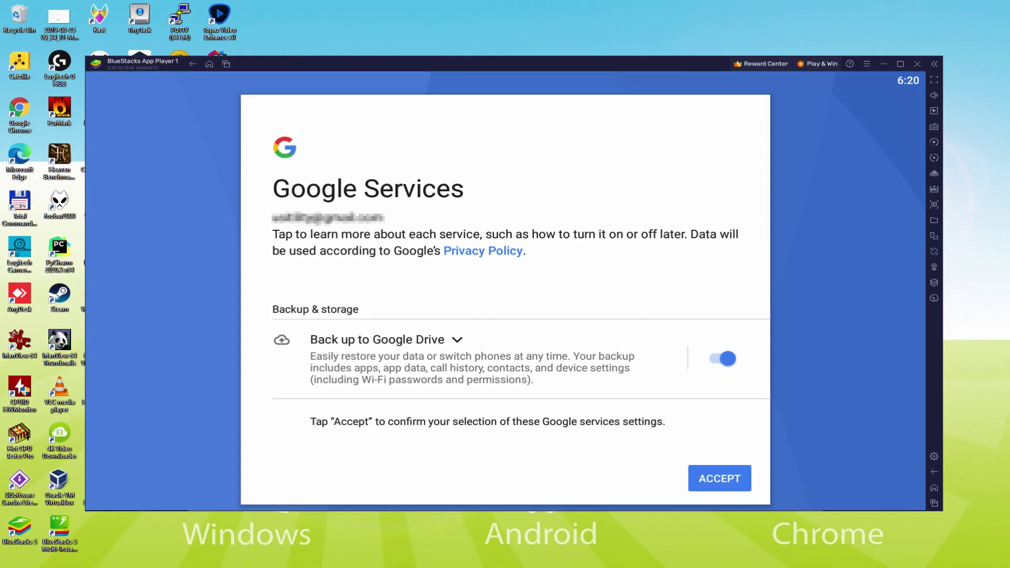
pyautogui.click(720, 358)
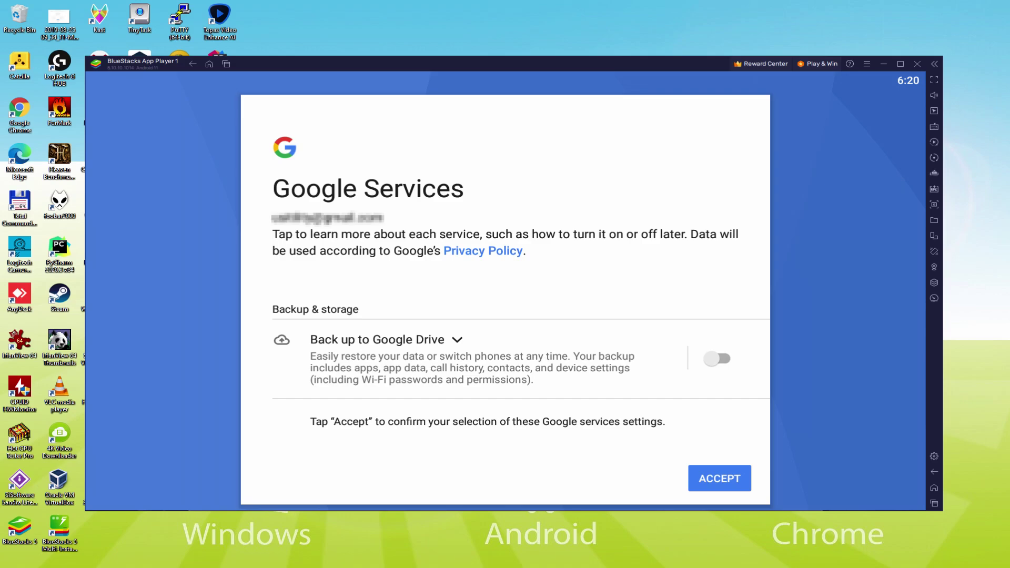
pyautogui.click(719, 478)
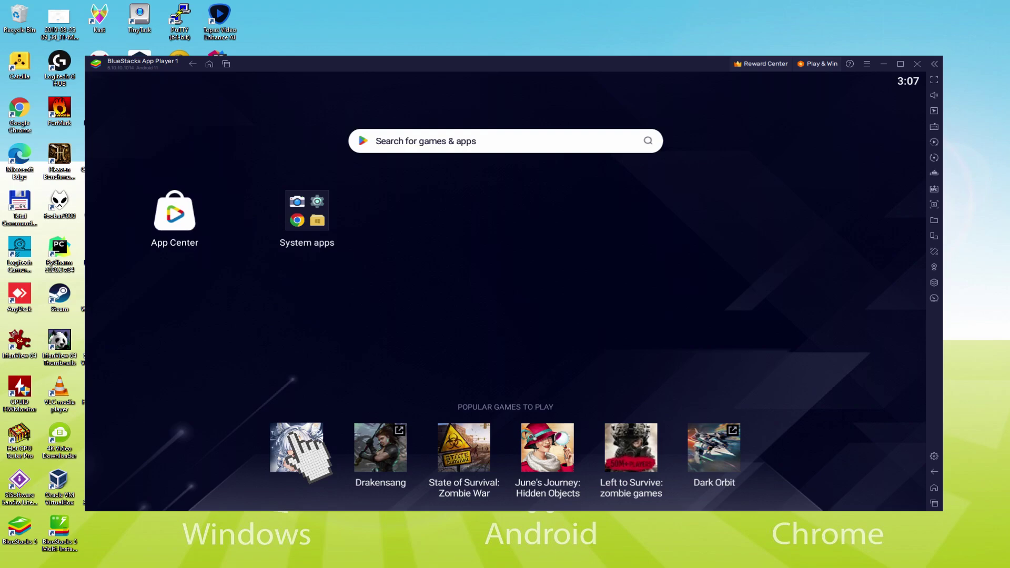
# - Install Isekai Saga: Awaken from its store page and launch it from the BlueStacks home screen
pyautogui.click(293, 435)
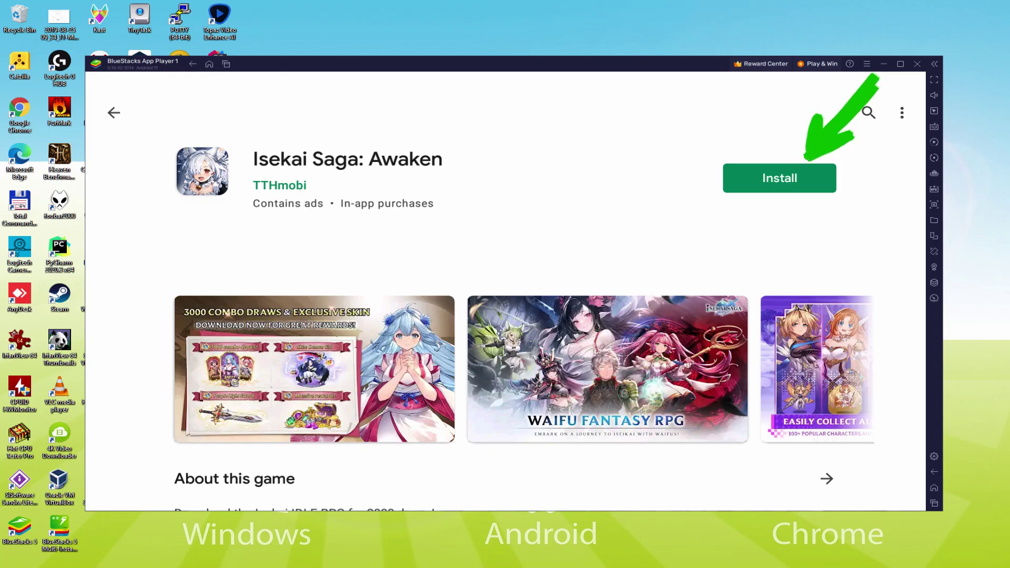
pyautogui.click(804, 177)
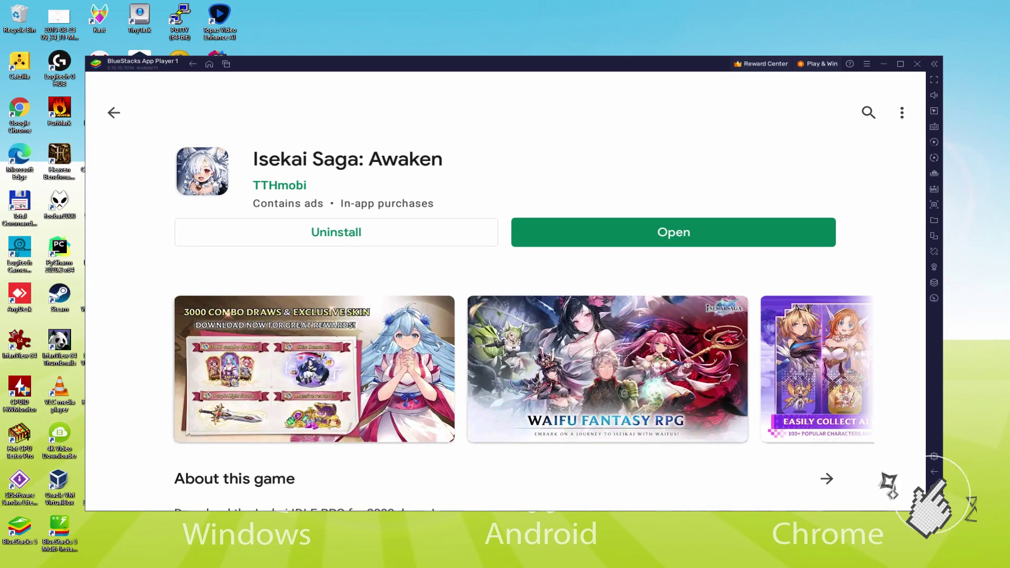
pyautogui.click(887, 424)
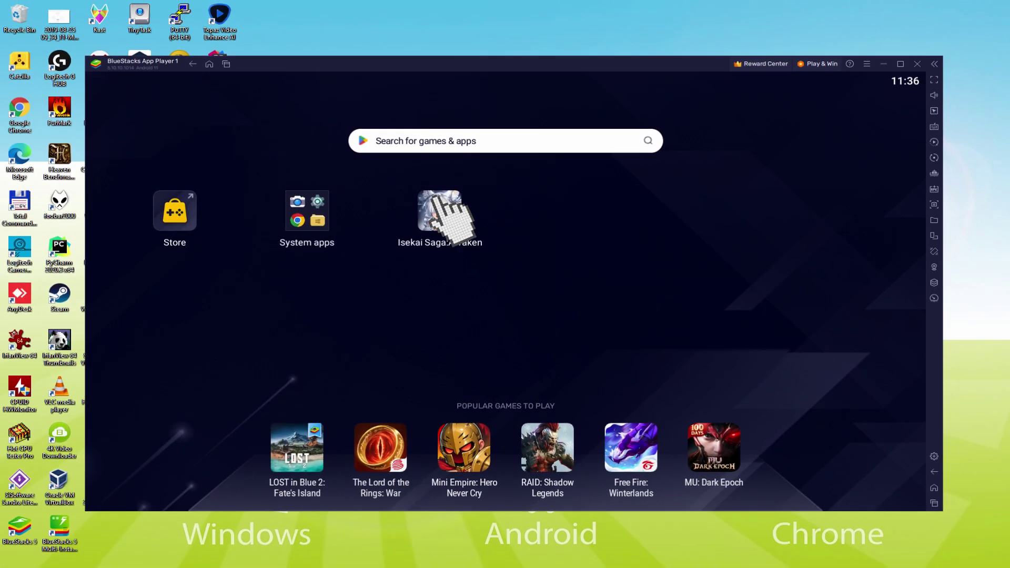
pyautogui.click(438, 208)
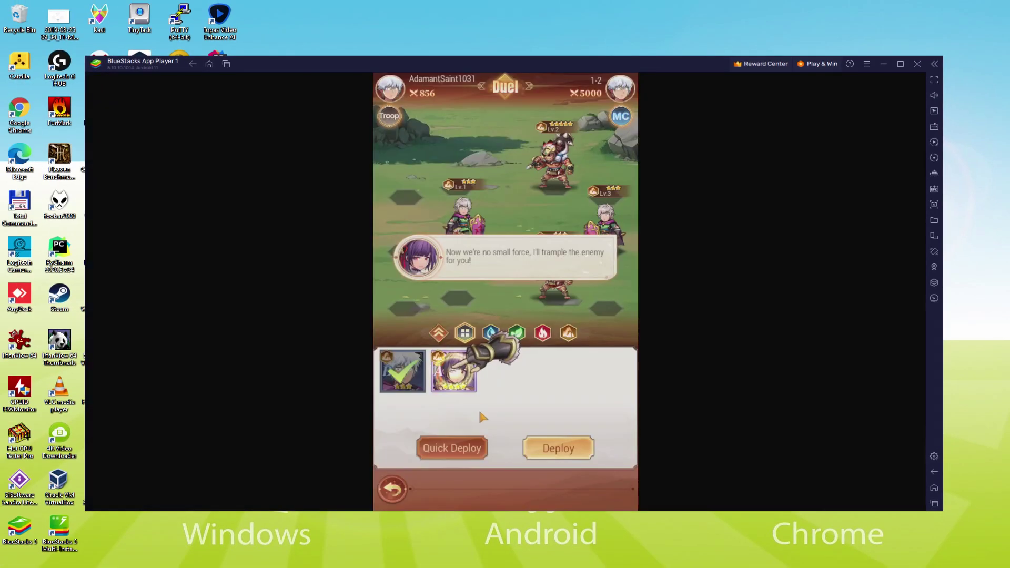
# - Fight the stage 1-2 battle, then win stage 1-3 with Nekomaru added to the lineup
pyautogui.click(559, 447)
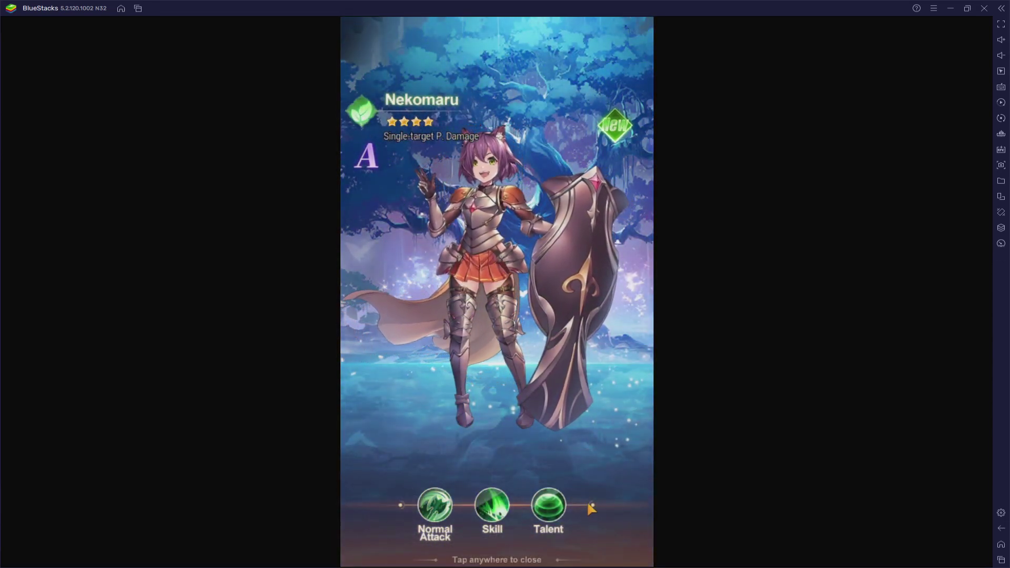
pyautogui.click(532, 413)
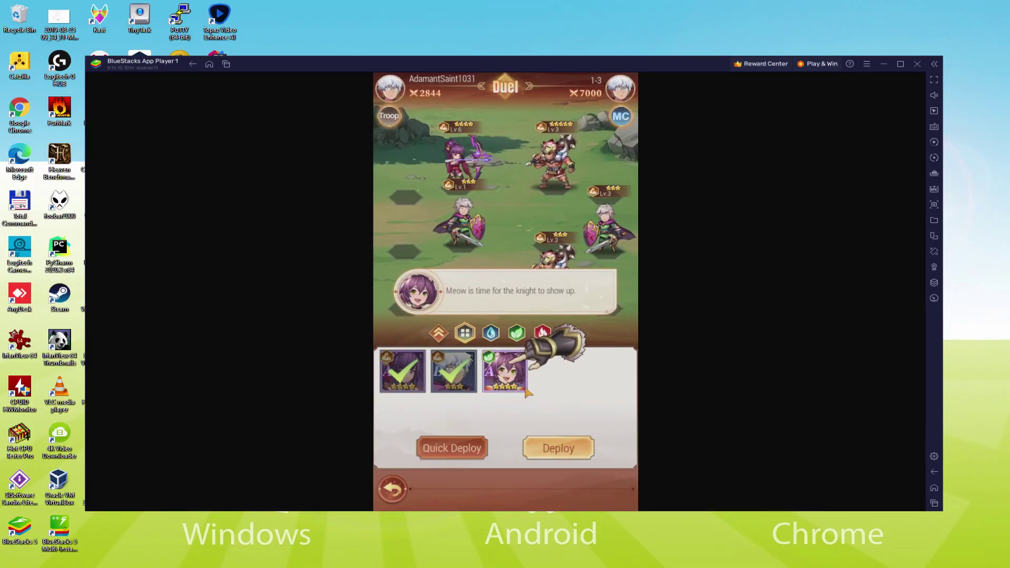
pyautogui.click(526, 390)
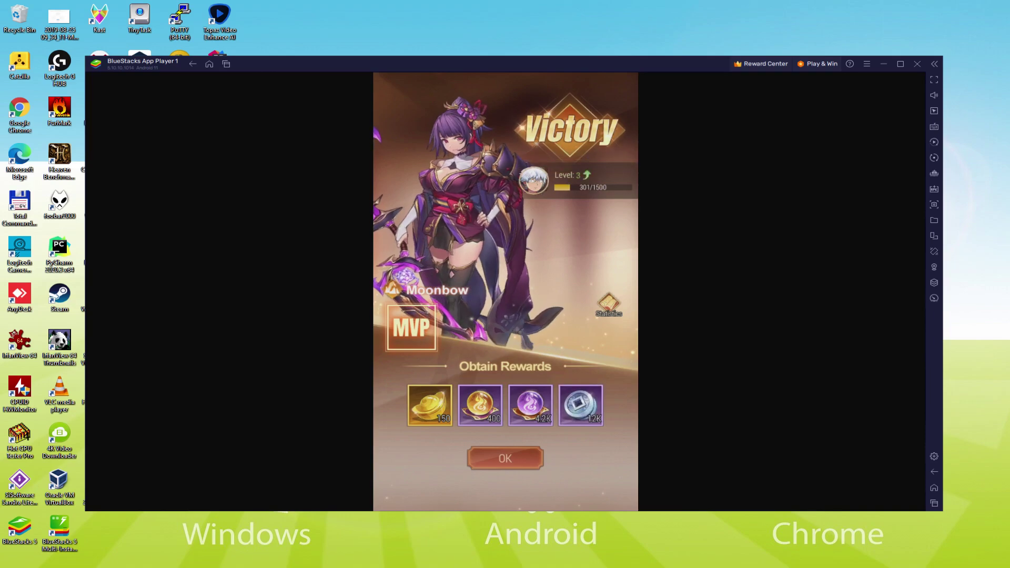
pyautogui.click(518, 453)
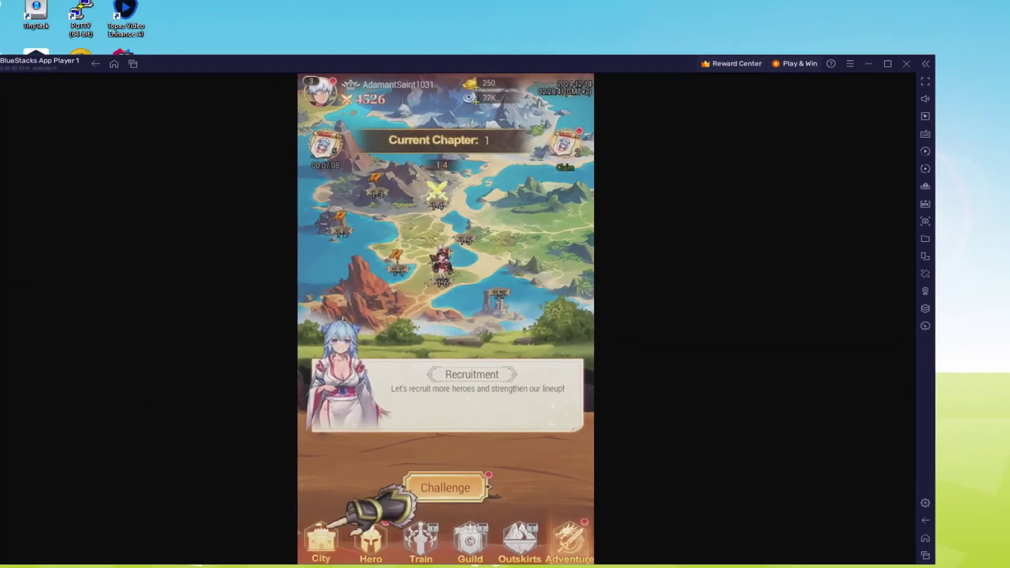
# - Recruit a hero with the free summon at the World Tree and return to the city
pyautogui.click(396, 495)
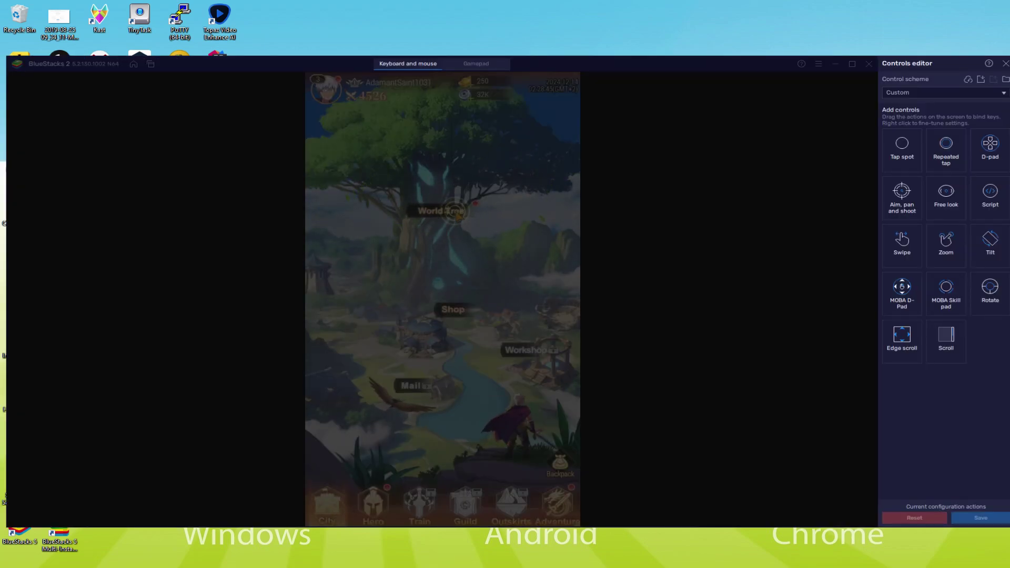
pyautogui.click(461, 218)
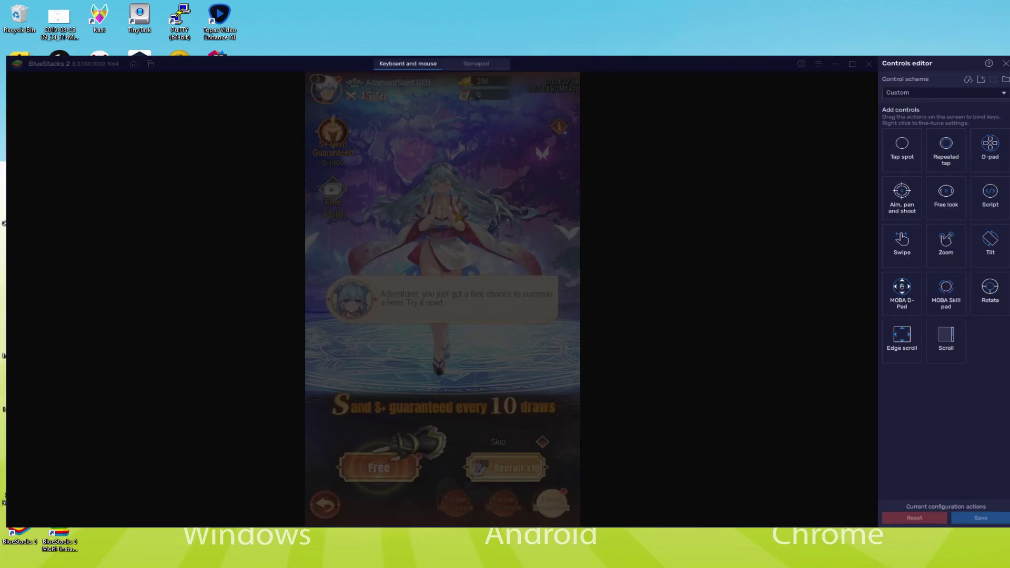
pyautogui.click(378, 467)
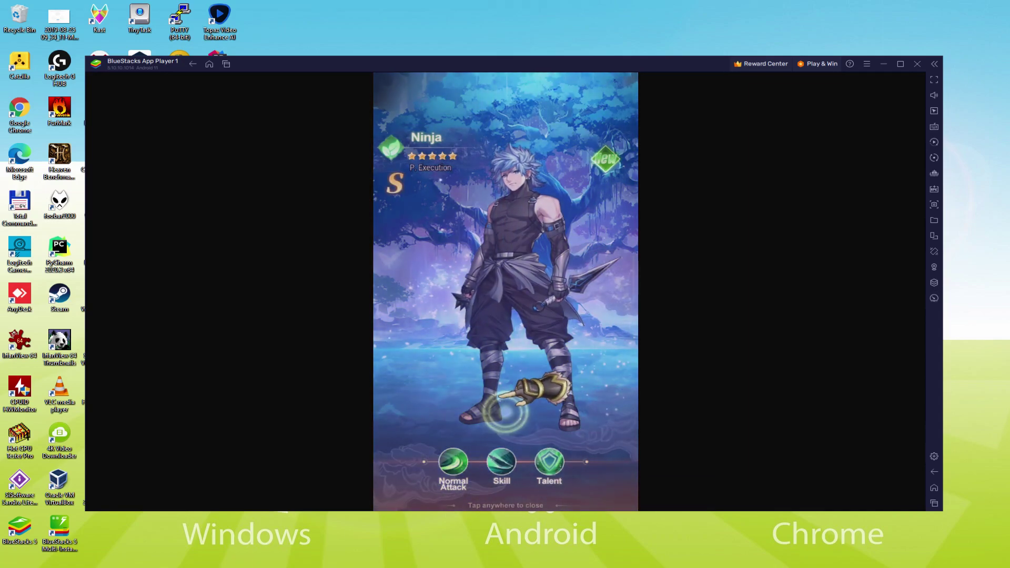
pyautogui.click(505, 392)
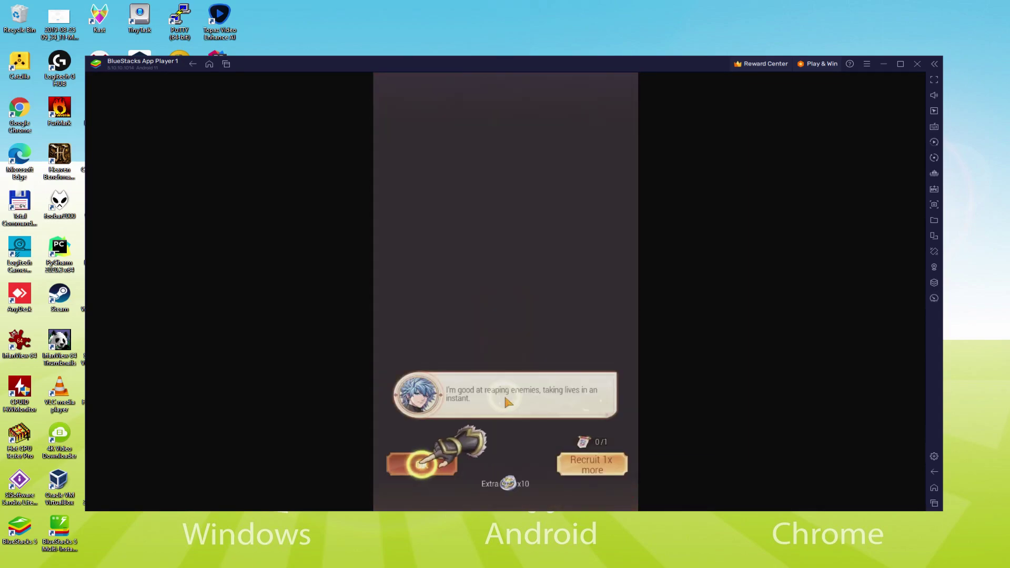
pyautogui.click(426, 465)
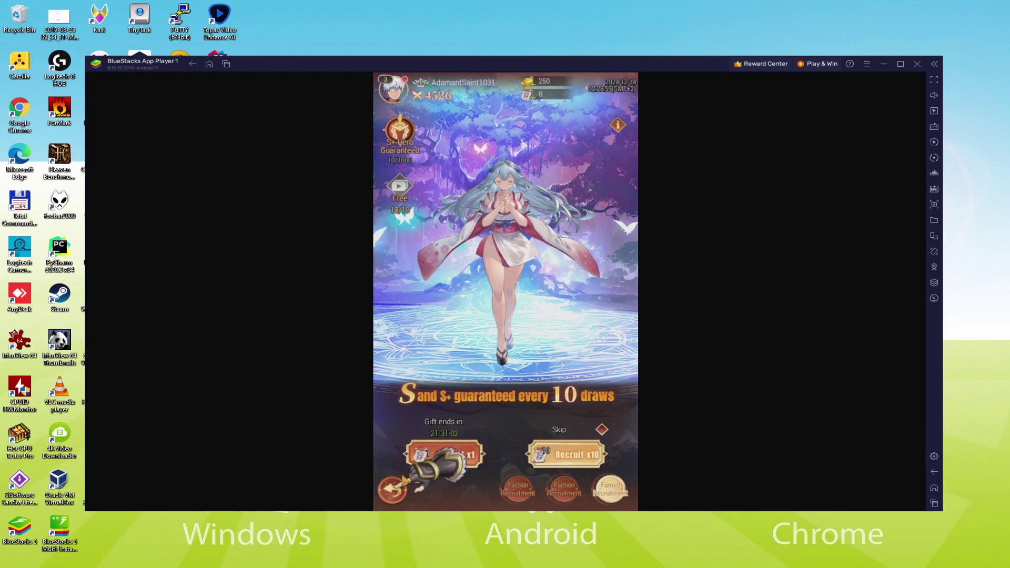
pyautogui.click(405, 489)
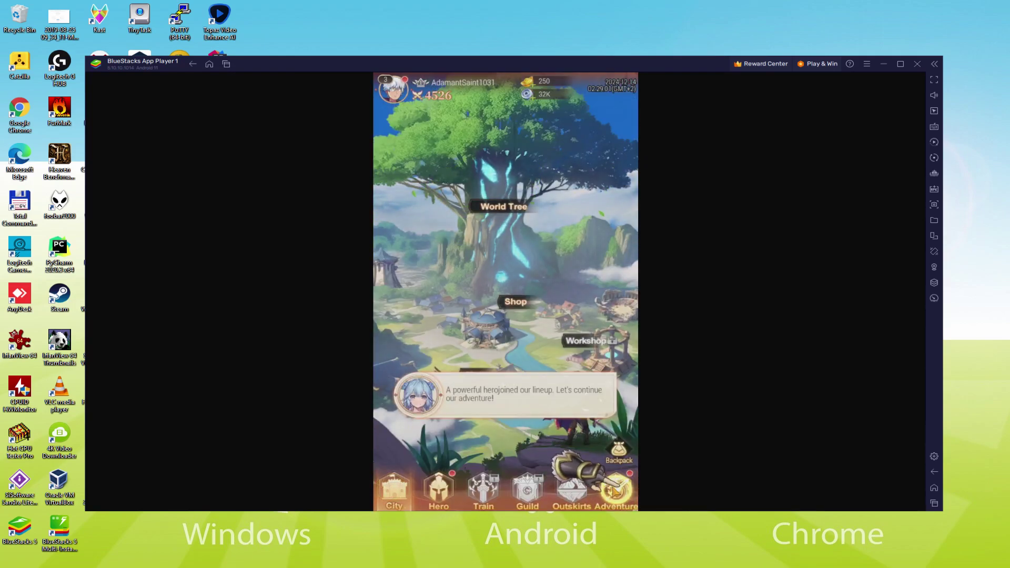
# - Challenge stage 1-4 from the adventure map and close its victory, rescue and level-up reward screens after the battle
pyautogui.click(617, 491)
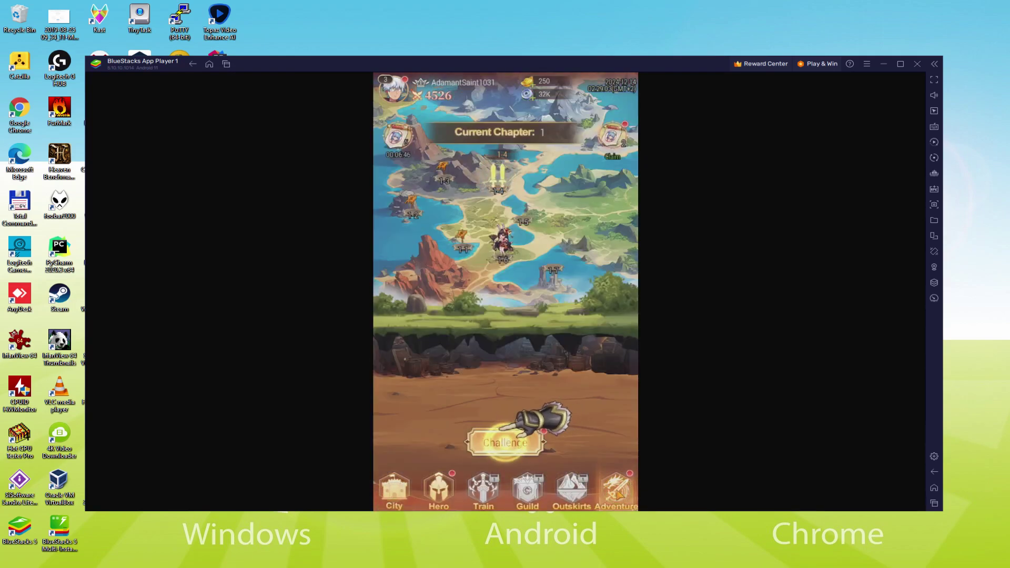
pyautogui.click(507, 442)
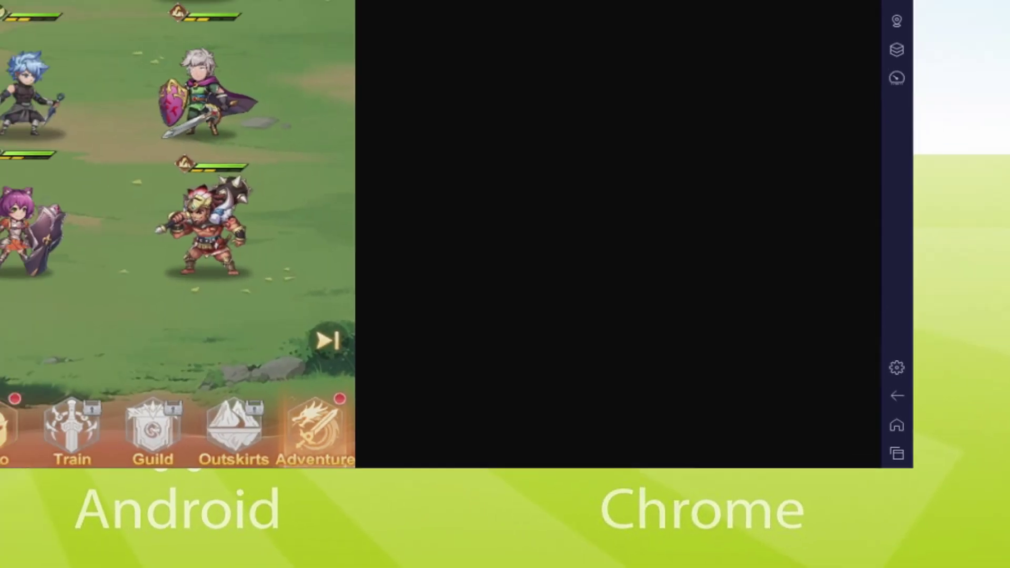
pyautogui.hotkey('ctrl', 'shift', 'i')
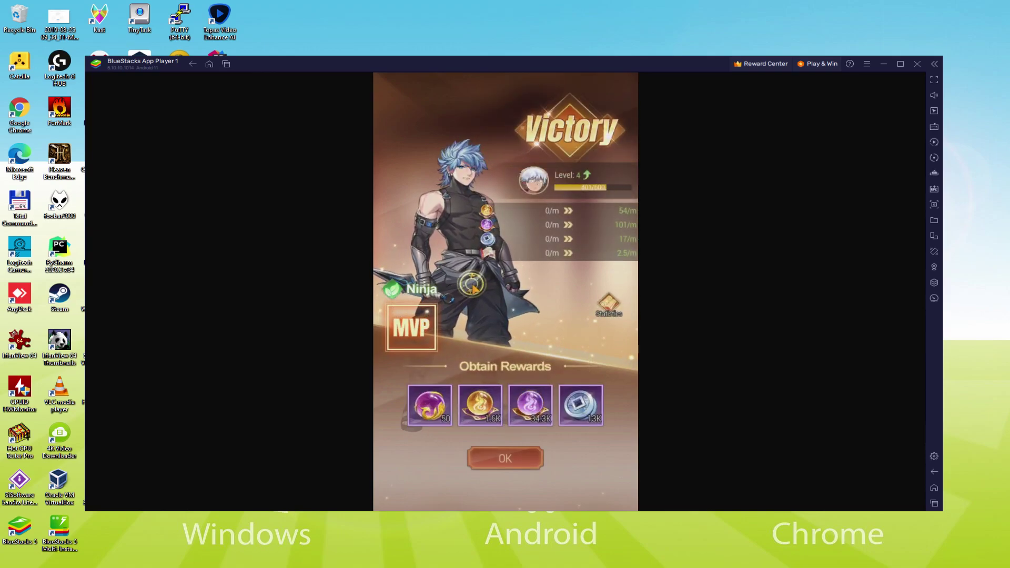
pyautogui.click(496, 455)
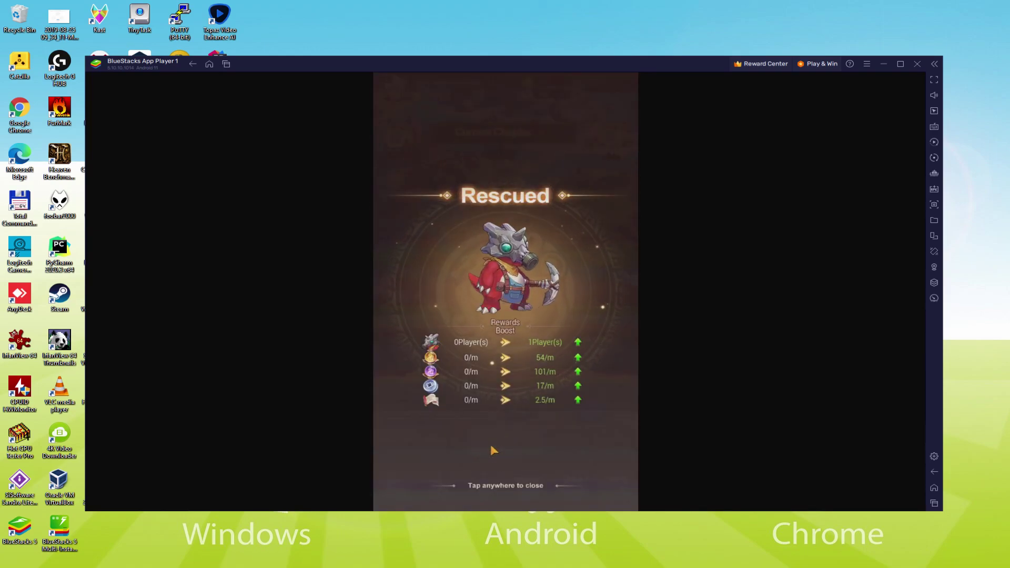
pyautogui.click(488, 436)
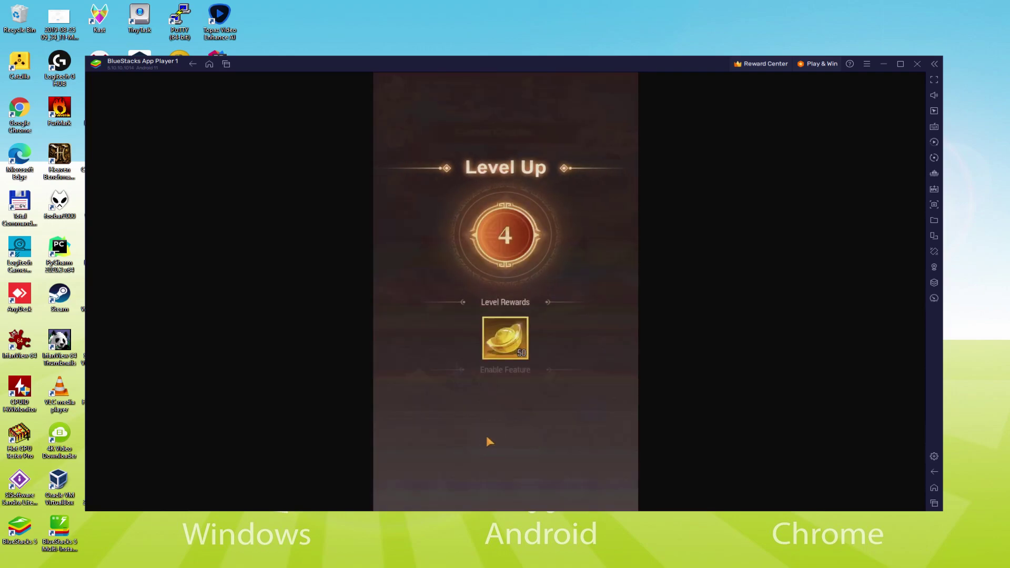
pyautogui.click(488, 440)
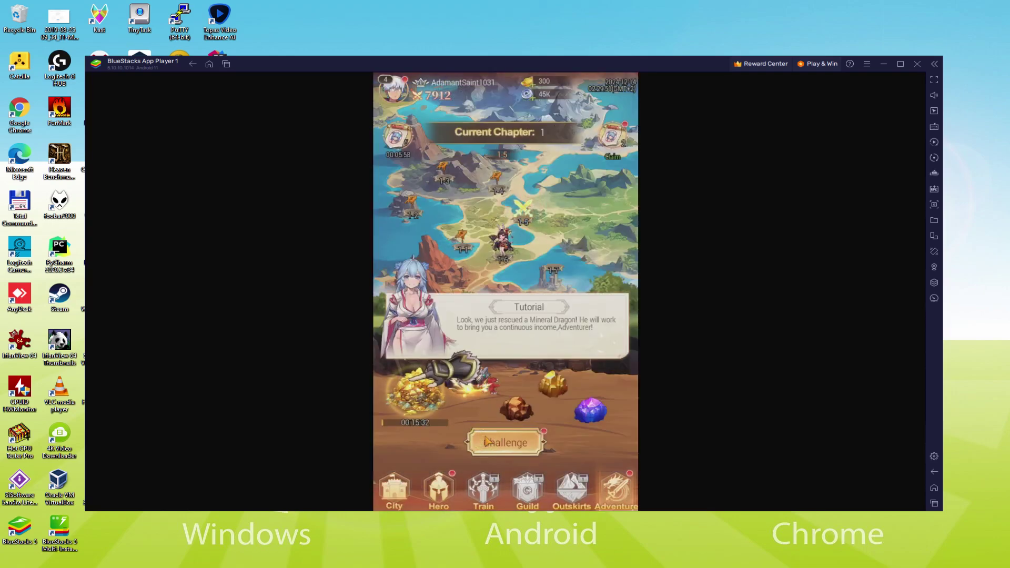
# - Claim the Mineral Dragon's 15-minute idle rewards and return to the adventure map
pyautogui.click(489, 439)
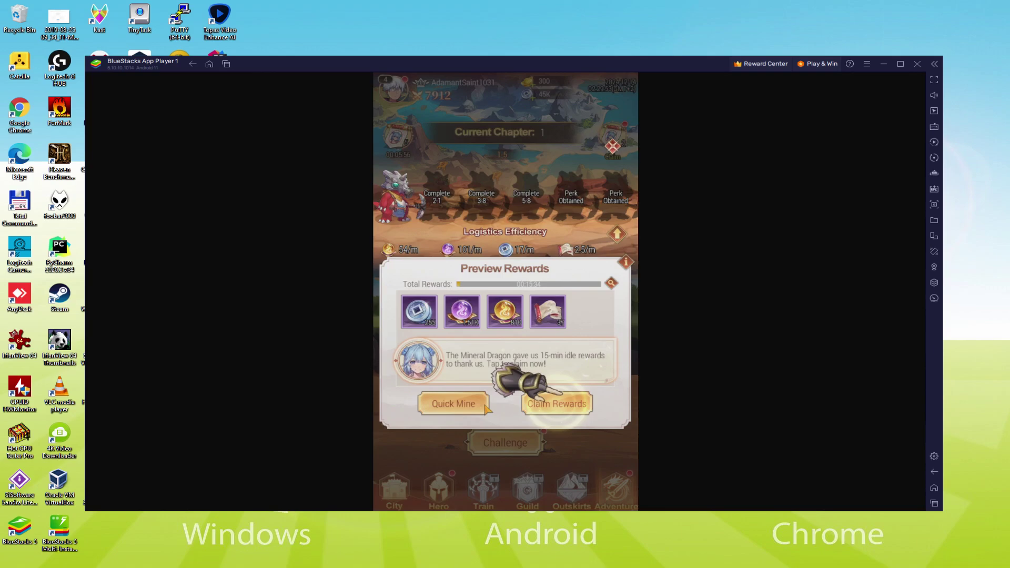
pyautogui.click(543, 406)
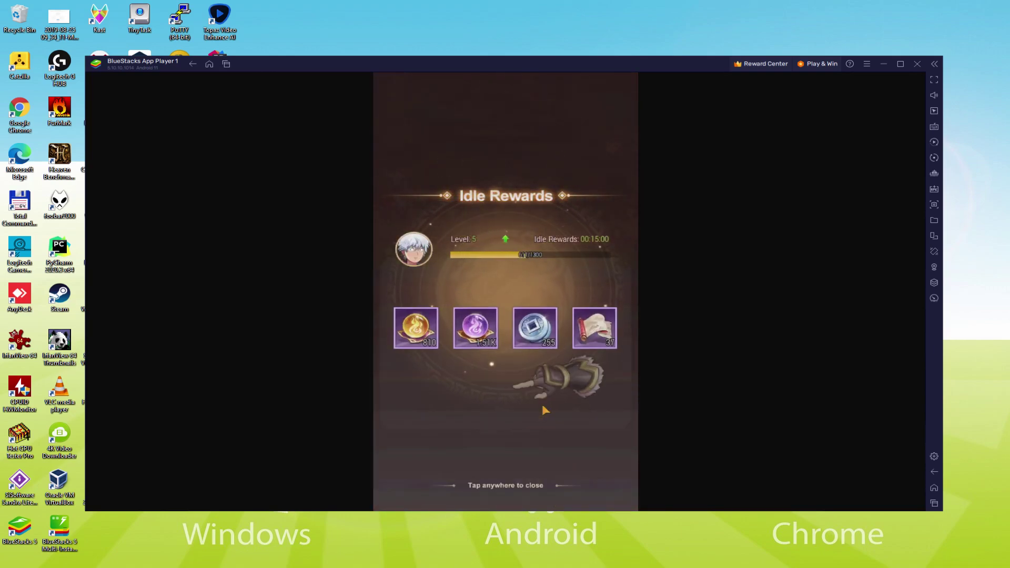
pyautogui.click(518, 416)
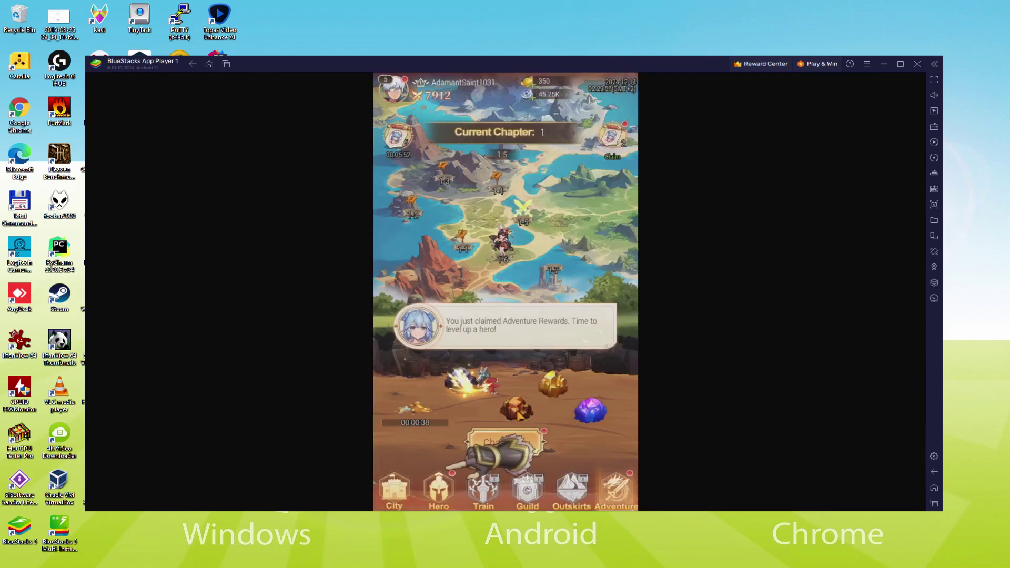
# - Level up the Ninja hero repeatedly to level 20, the maximum for its rank
pyautogui.click(442, 486)
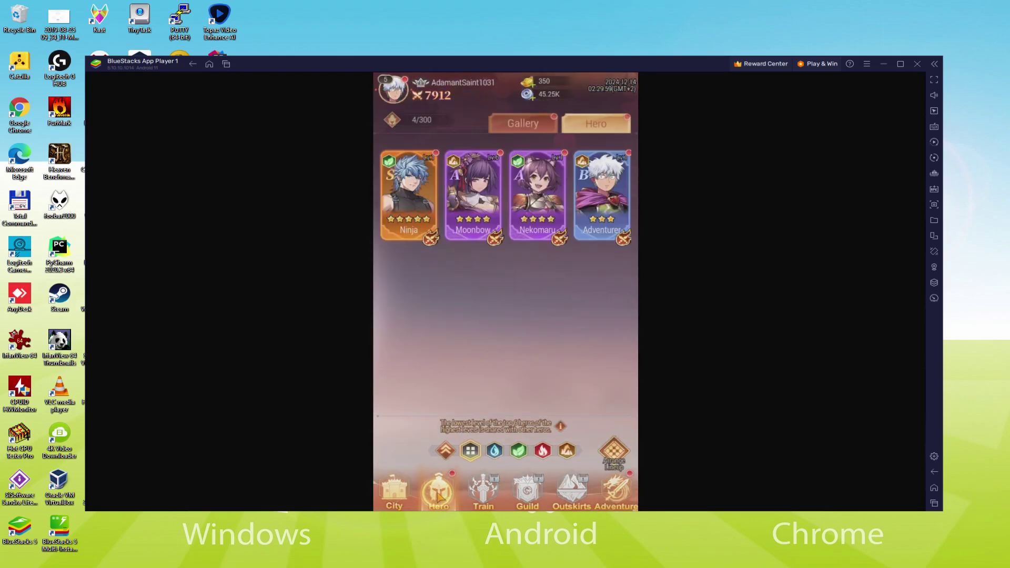
pyautogui.click(422, 210)
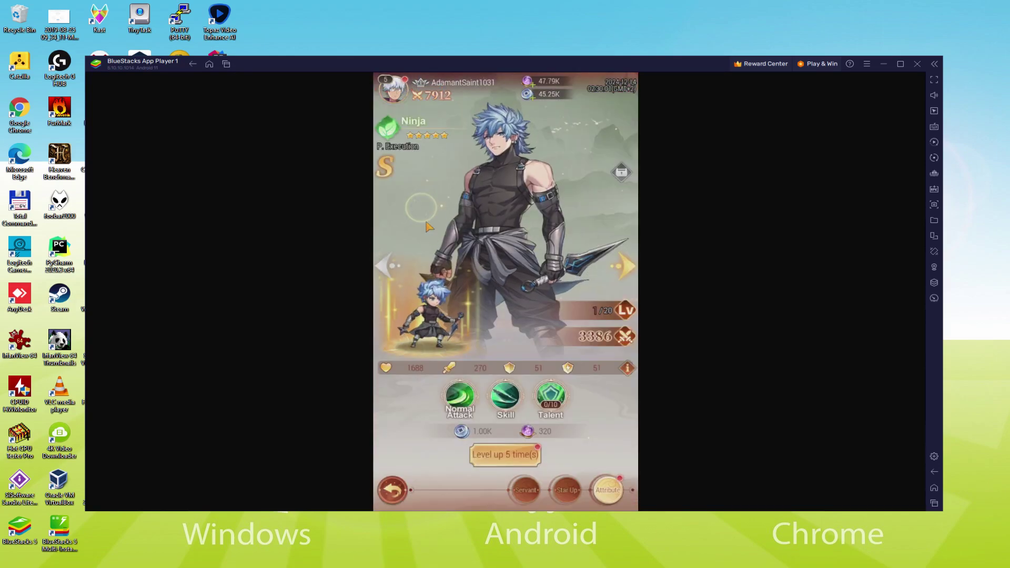
pyautogui.click(496, 457)
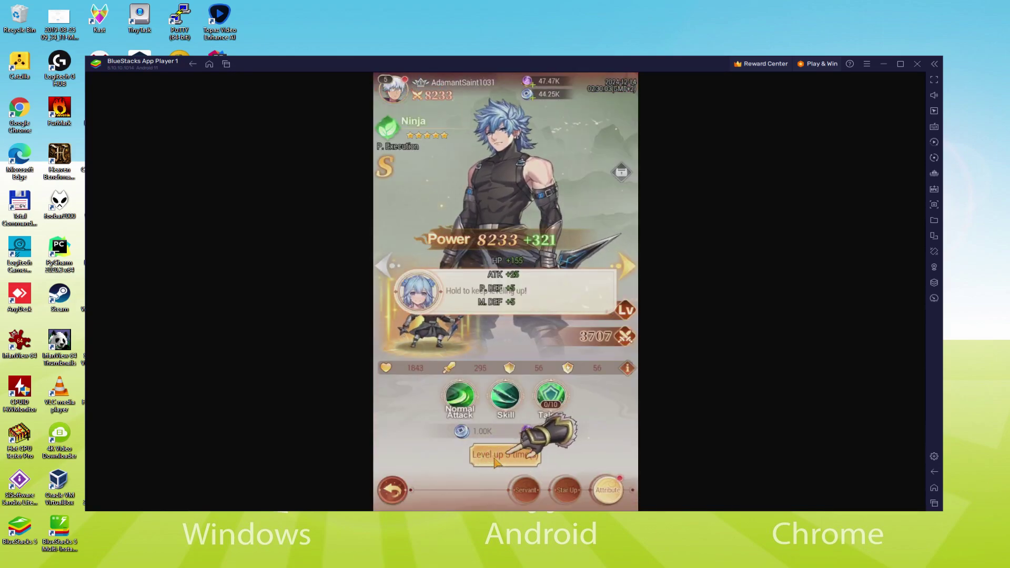
pyautogui.click(496, 456)
pyautogui.click(496, 456)
pyautogui.click(496, 456)
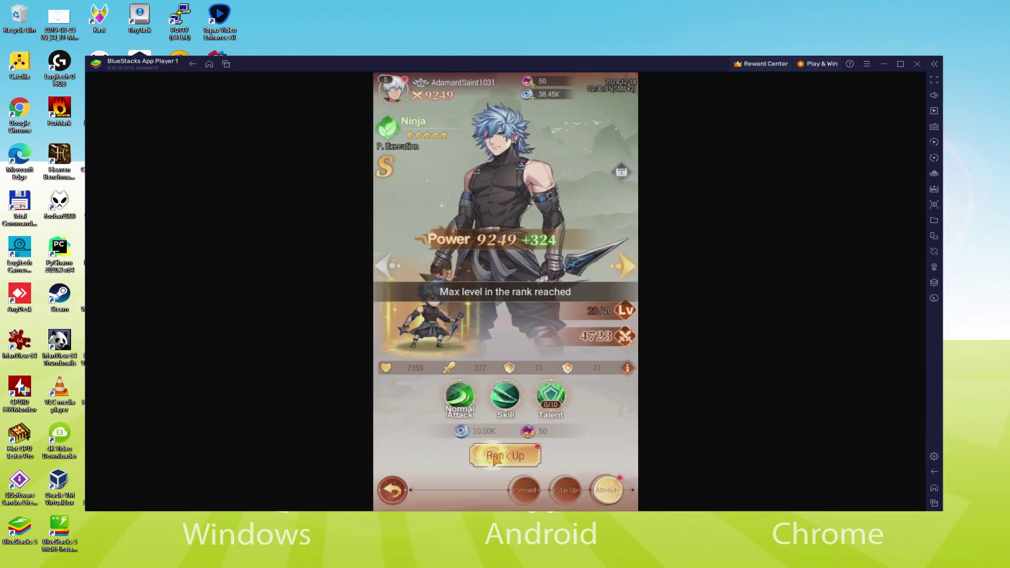